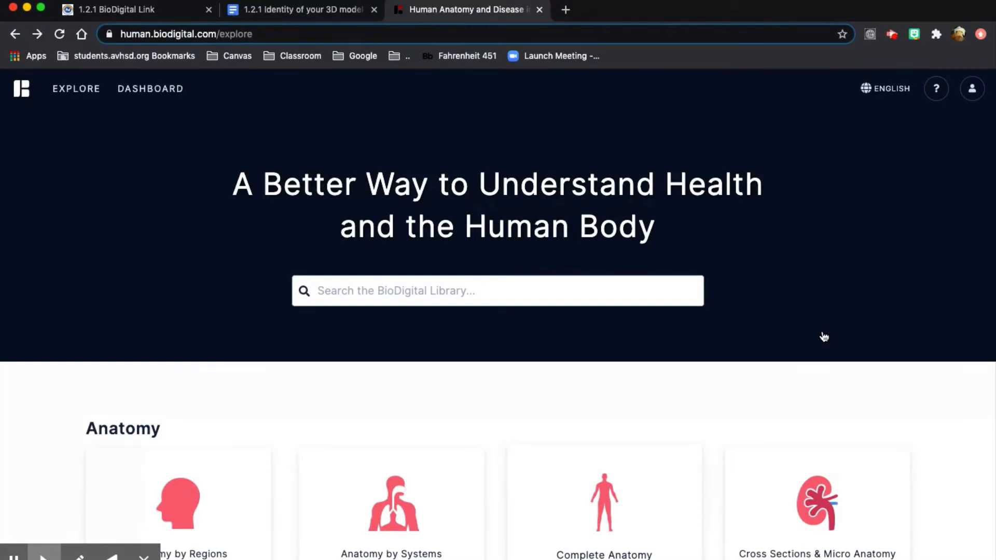
Open the Female Complete Anatomy model from the Complete Anatomy category for editing in the studio.
left_click(313, 9)
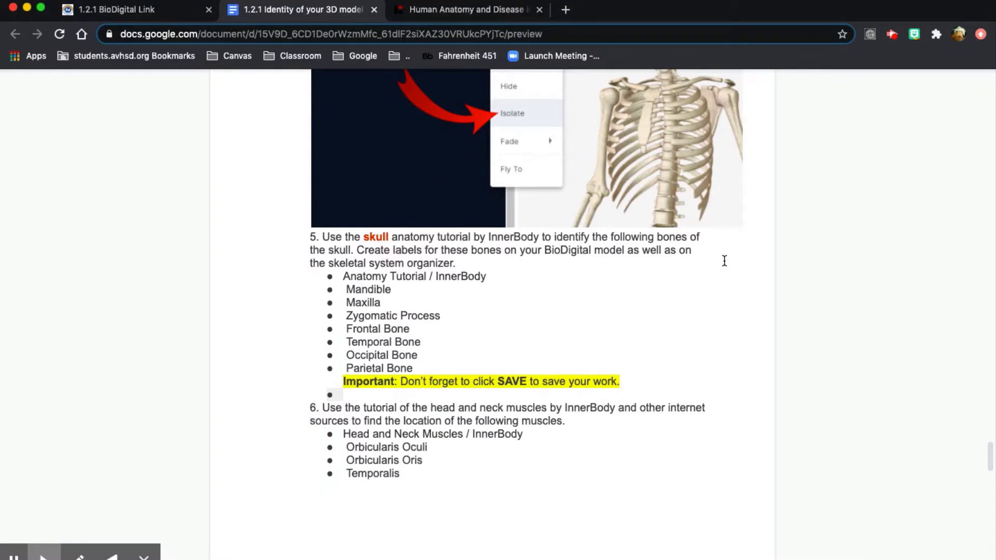
left_click(517, 11)
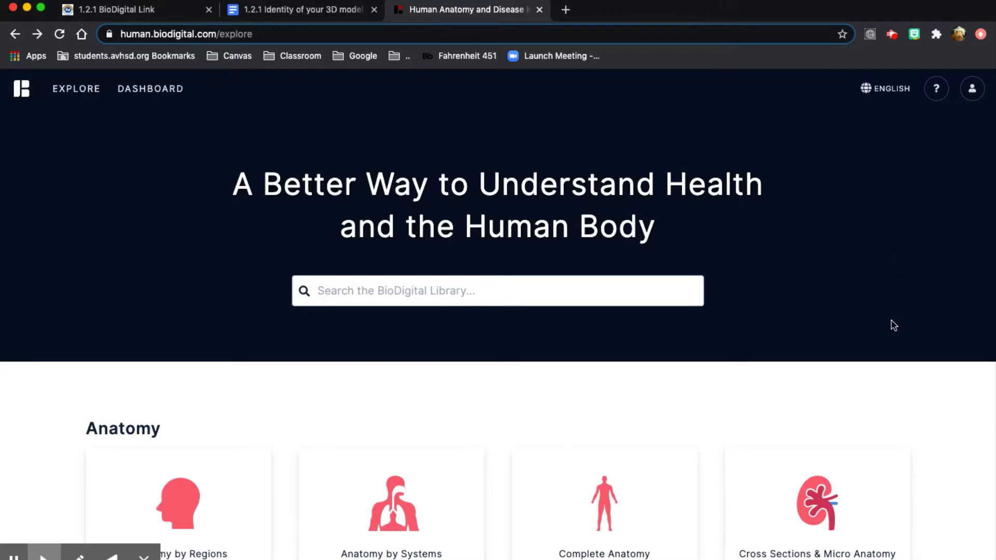
scroll(887, 327, "down", 3)
scroll(607, 468, "down", 1)
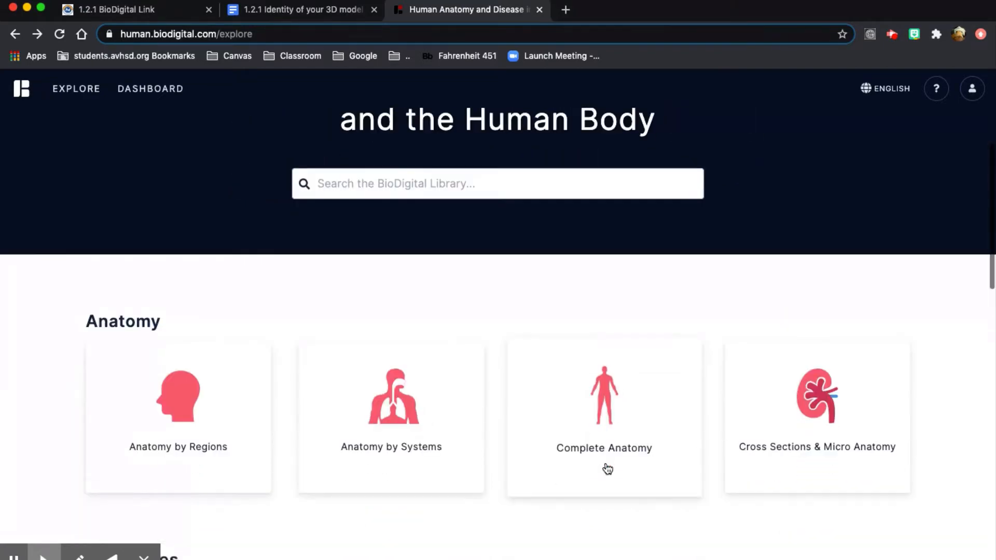
left_click(601, 407)
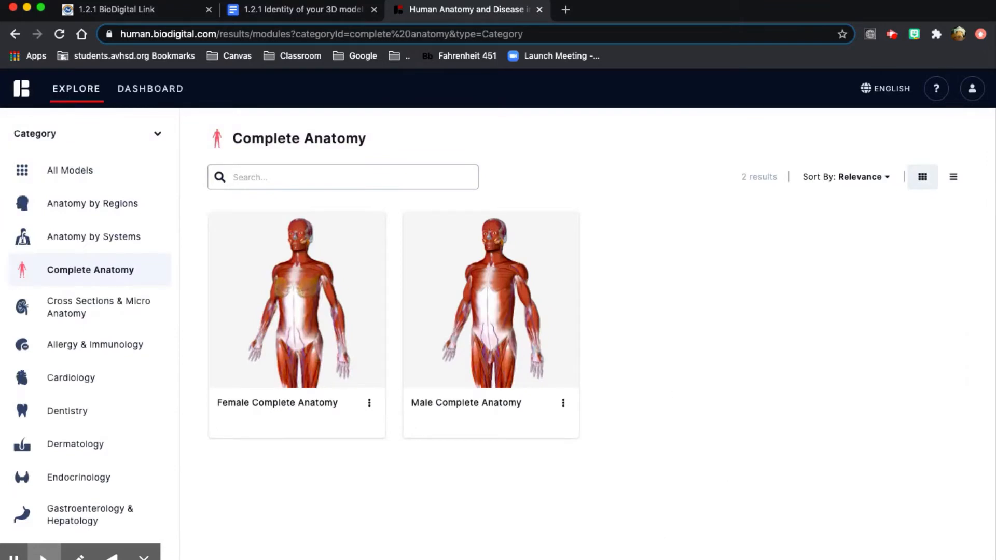
mouse_move(449, 417)
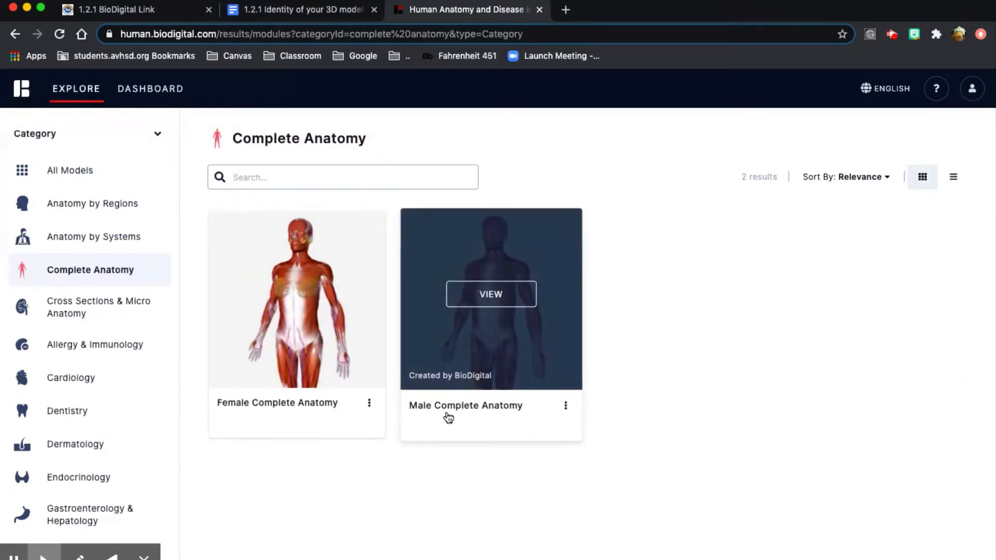
mouse_move(344, 369)
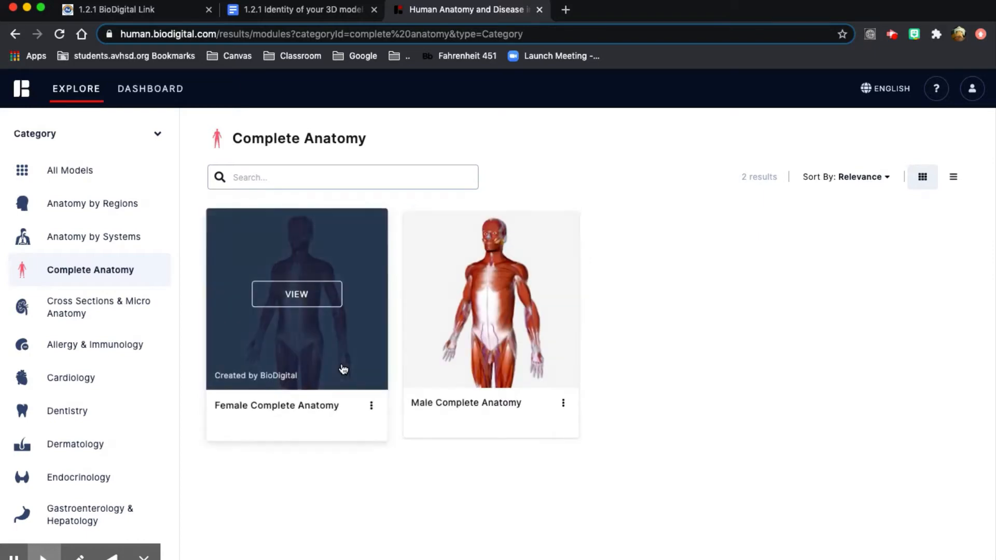
left_click(343, 369)
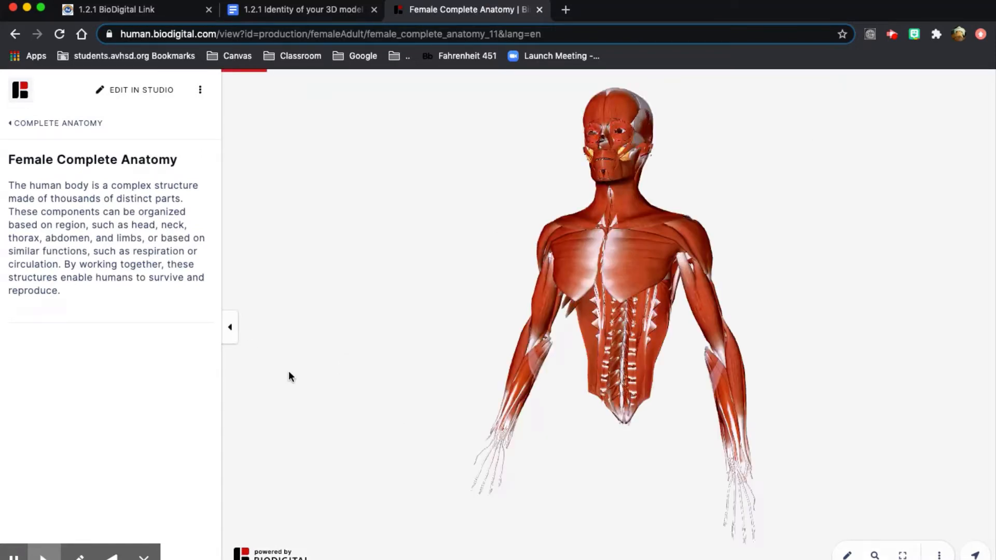
left_click(144, 95)
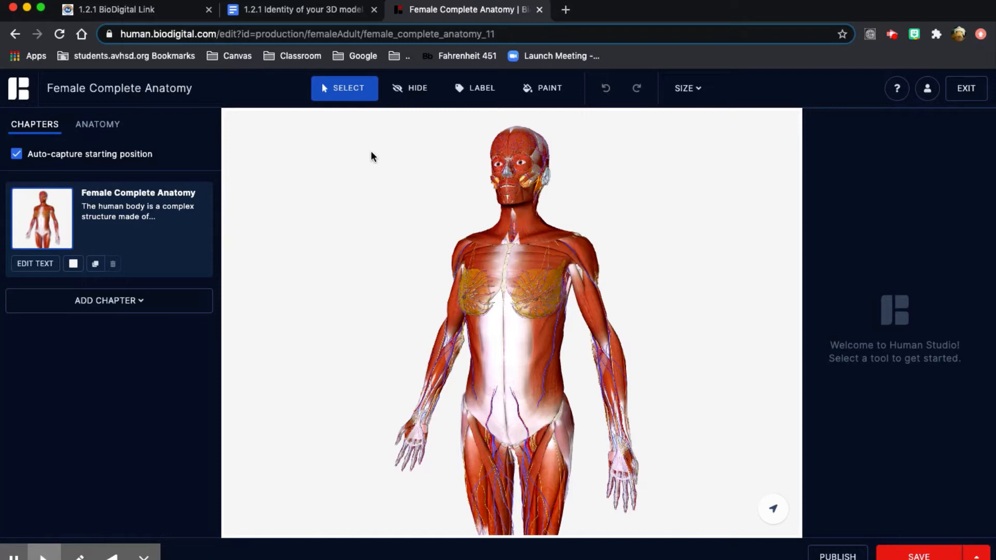
Rename the model as "HBS Human Model".
mouse_move(193, 106)
left_click(219, 90)
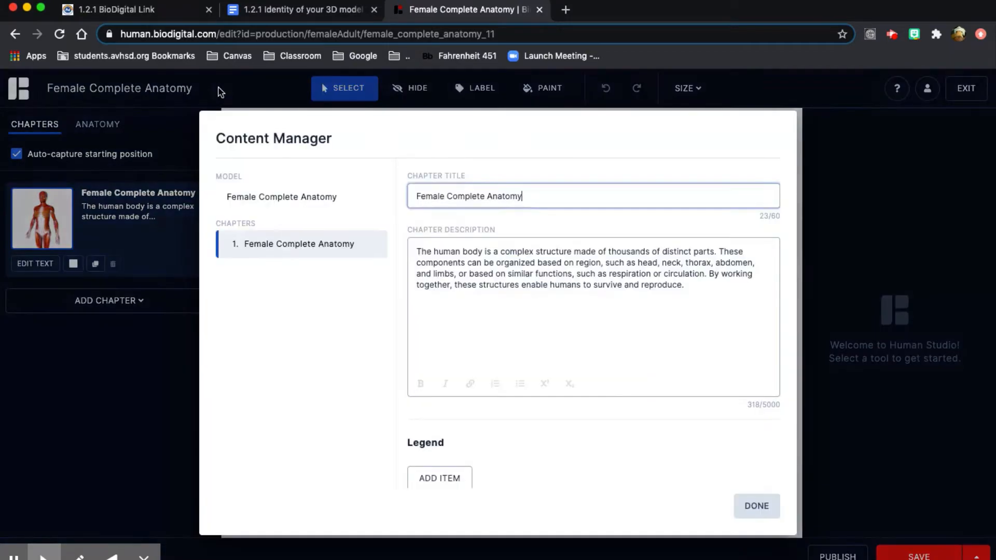
left_click(273, 197)
left_click_drag(567, 202, 382, 191)
type("HBS ")
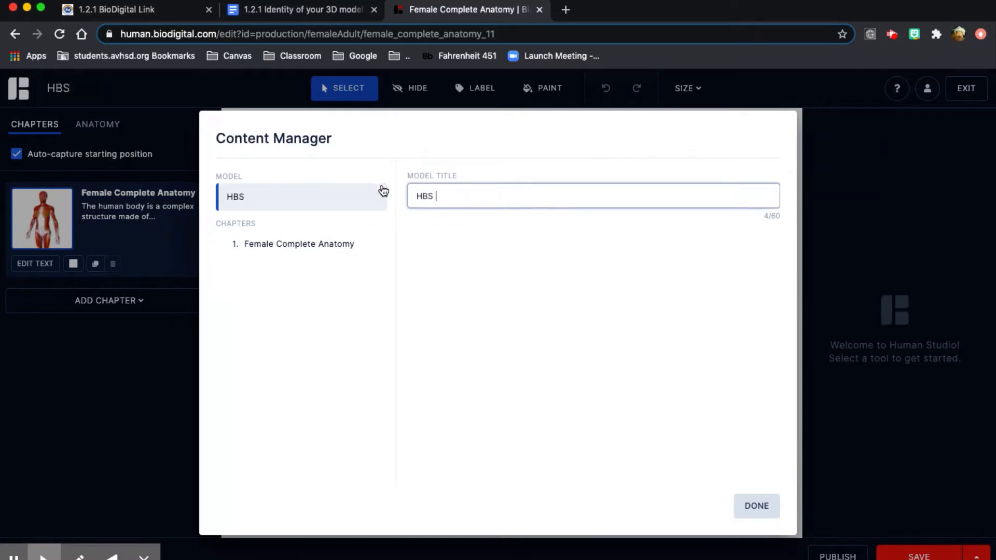
type("Human Model")
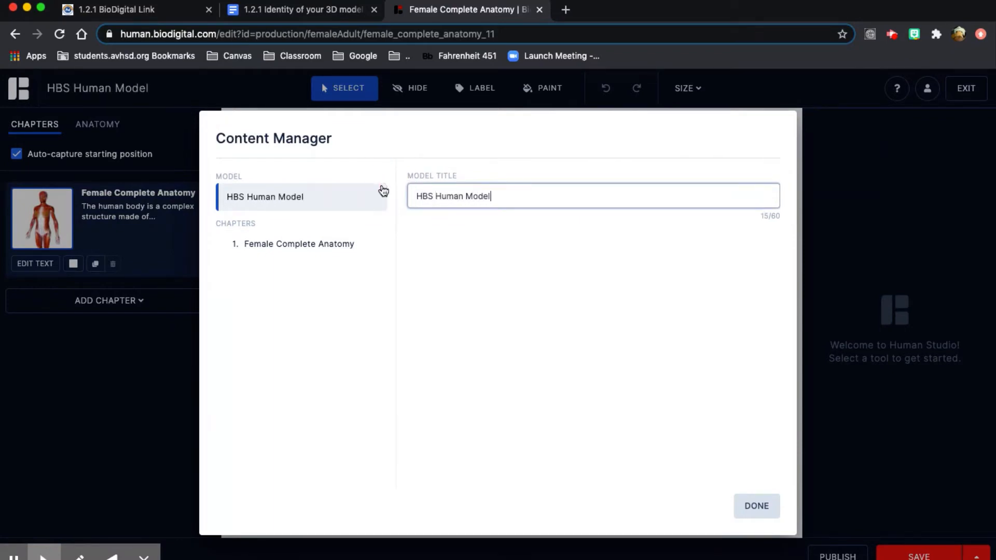
left_click(765, 514)
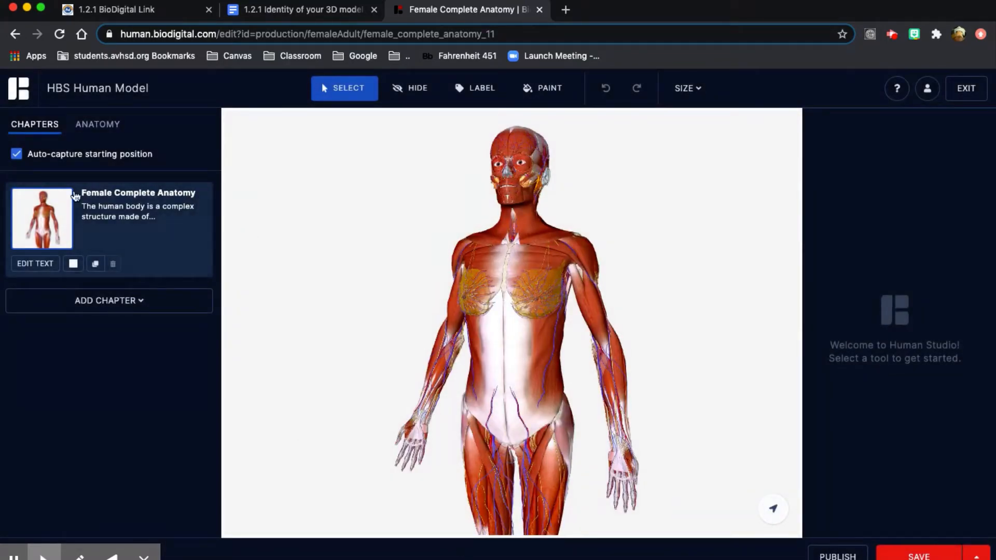
Change the title of the first chapter to "Template".
left_click(35, 264)
left_click(528, 194)
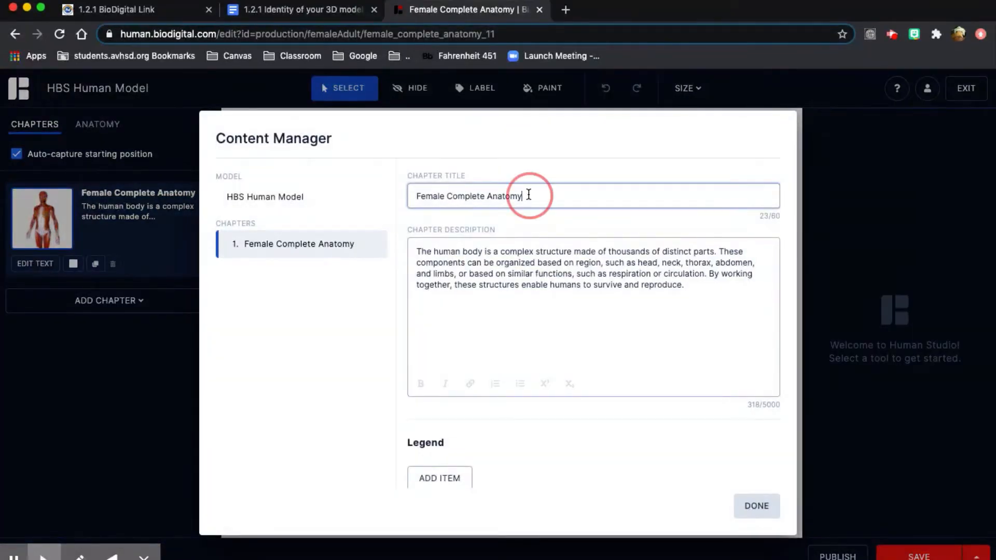
key("super+a")
type("Temp")
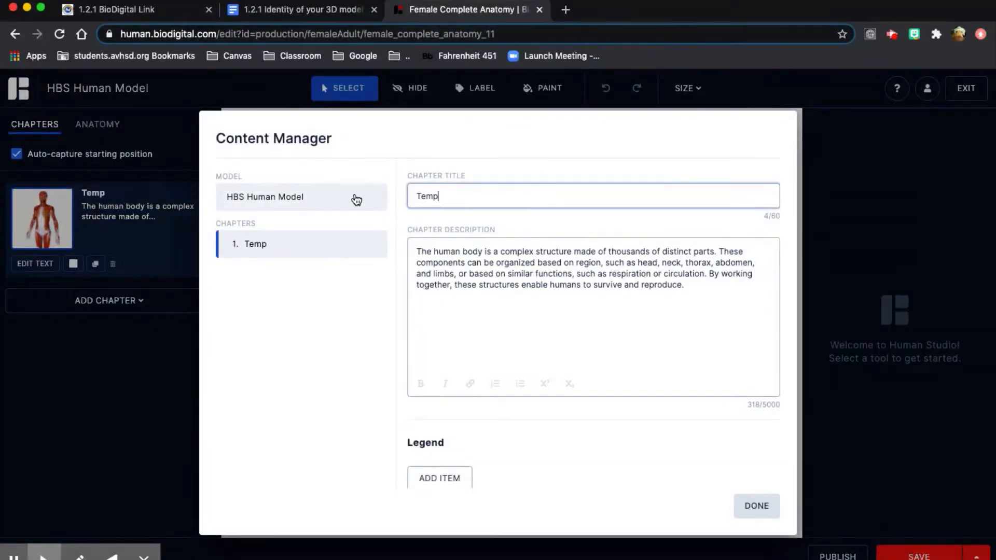
type("late")
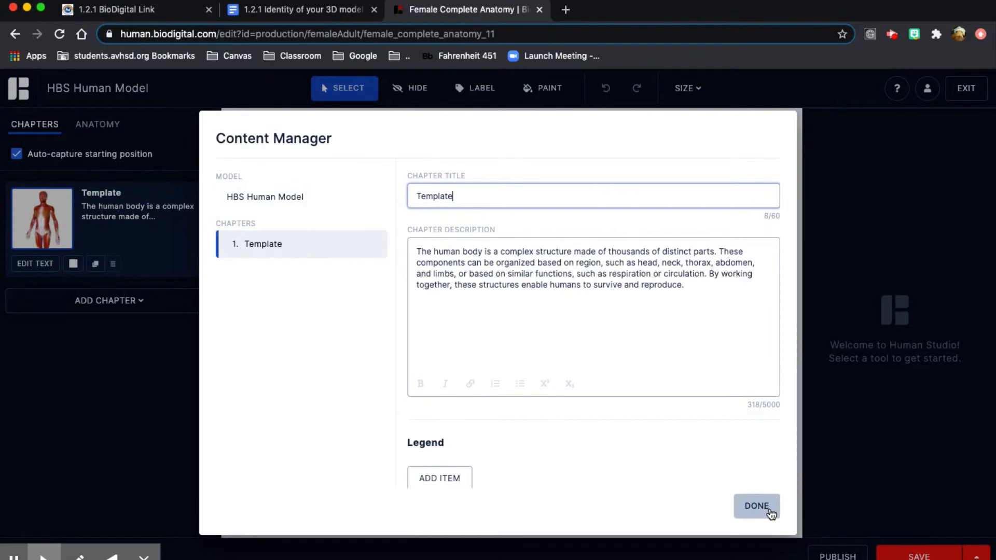
left_click(757, 506)
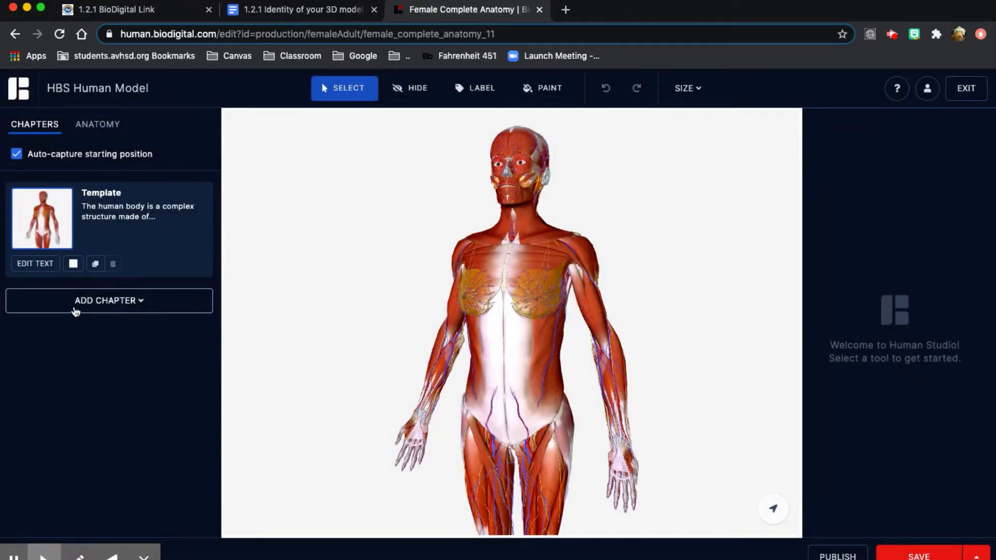
Duplicate the Template chapter and isolate the skeletal system in the copy.
left_click(108, 304)
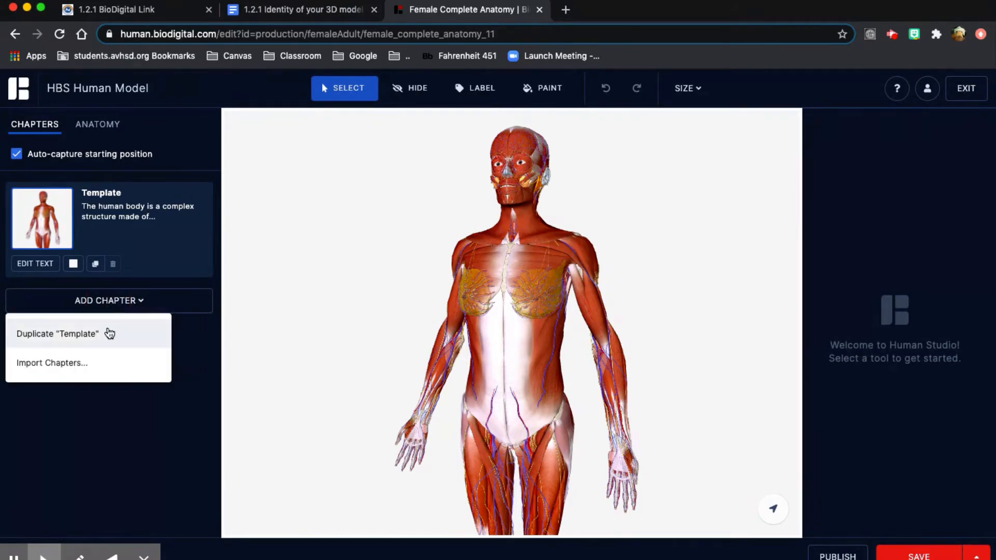
left_click(39, 336)
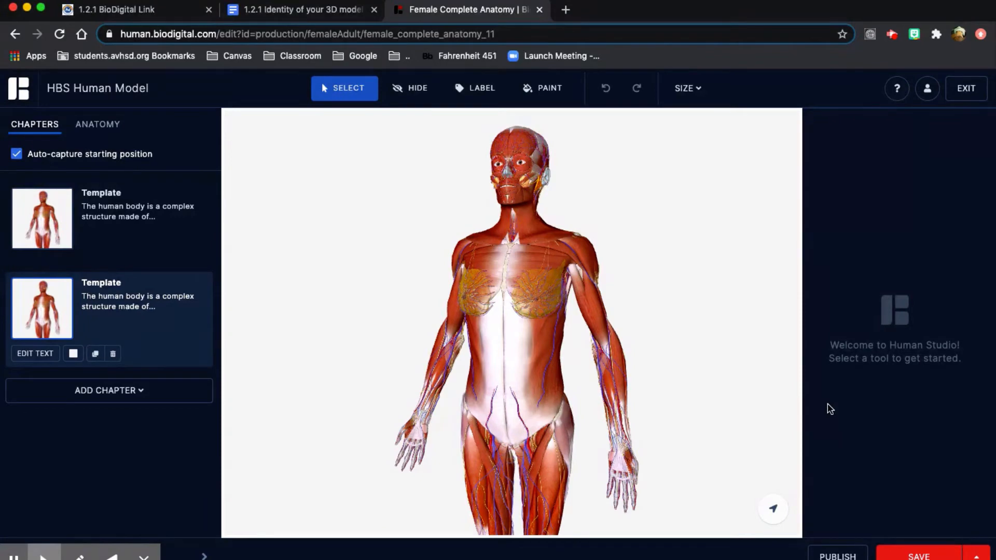
left_click(90, 129)
mouse_move(73, 296)
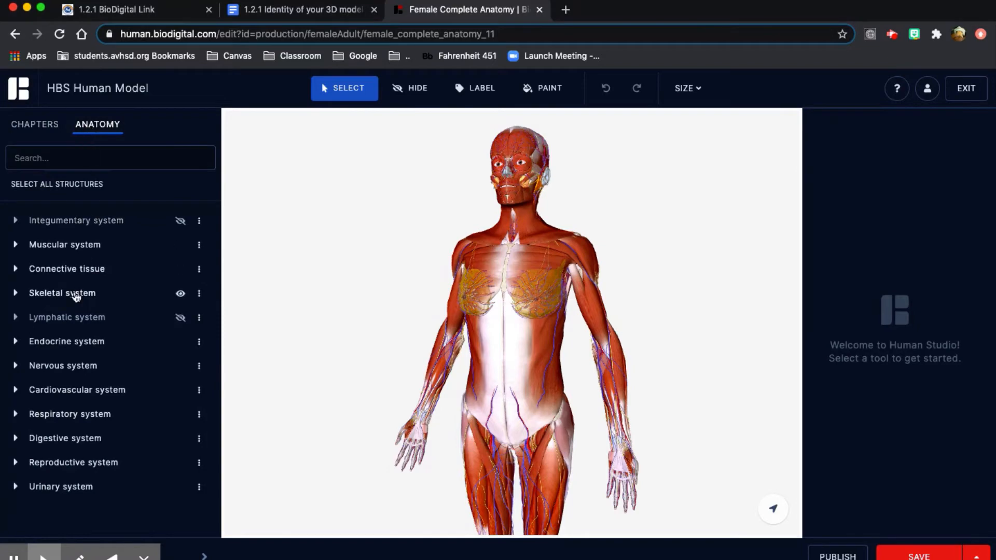
left_click(199, 294)
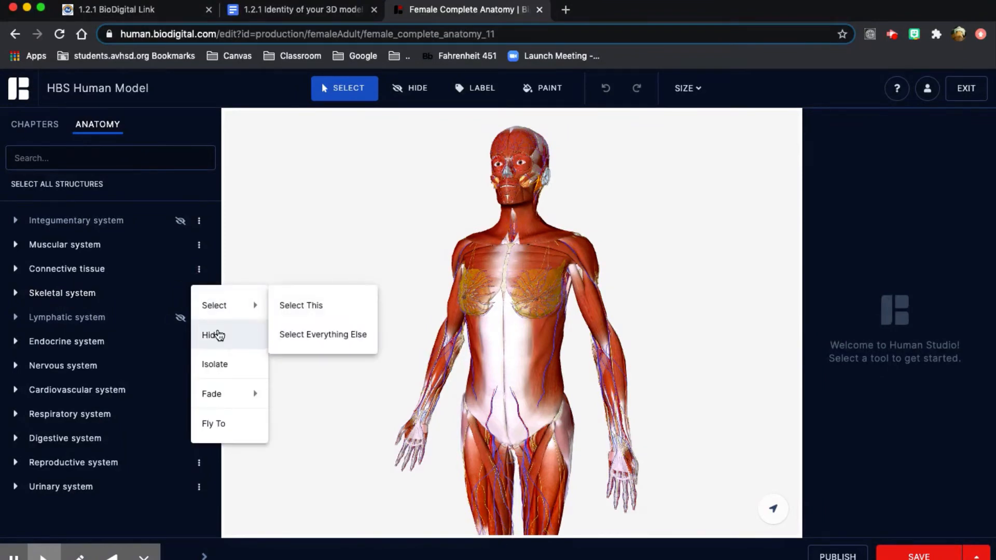
left_click(230, 373)
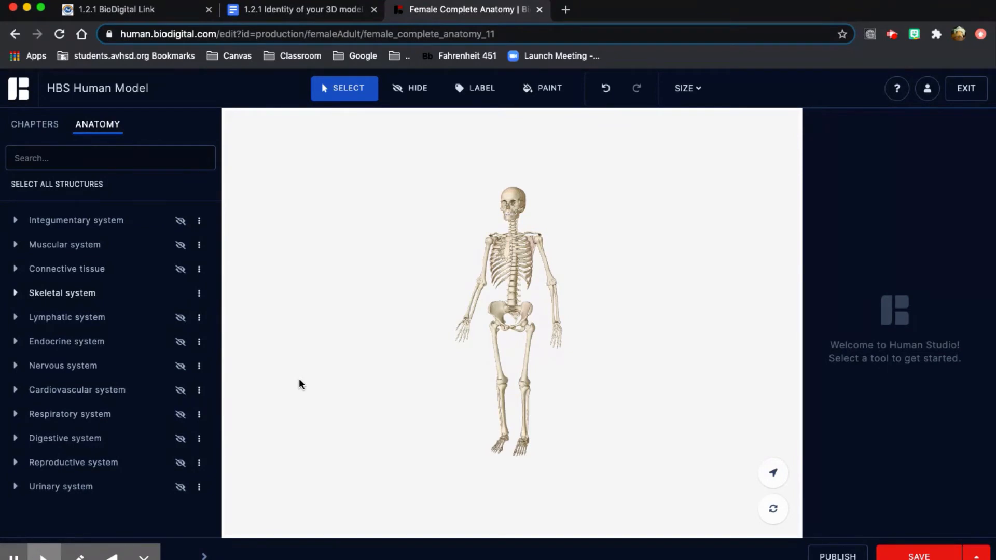
Look up Mandible in the assignment document's list of skull bones and return to the BioDigital model.
left_click(315, 7)
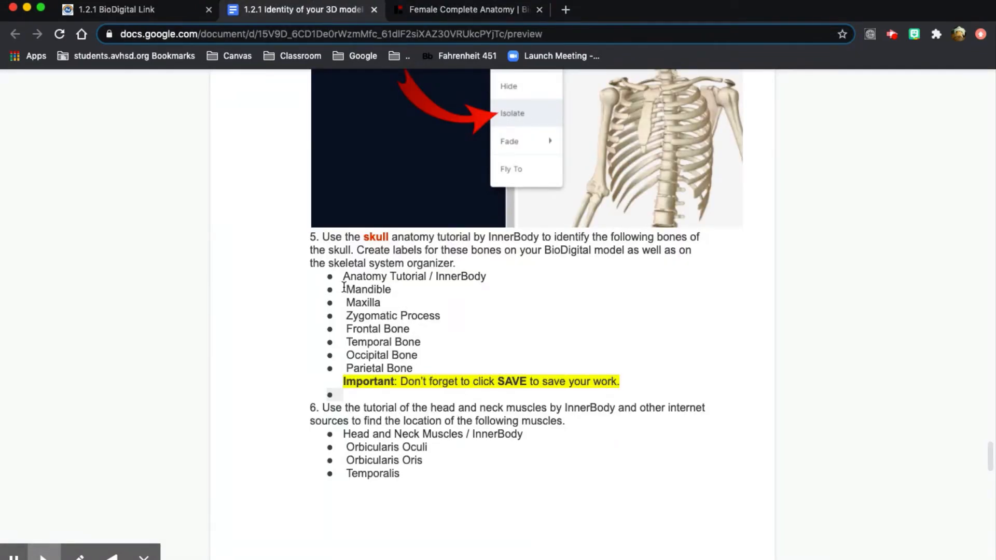
left_click_drag(344, 289, 413, 287)
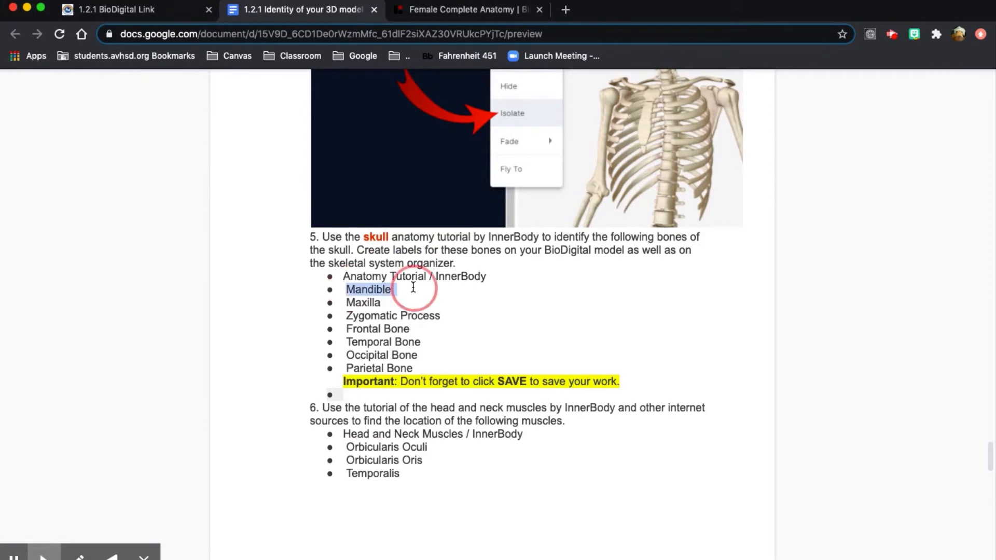
left_click(460, 10)
Label the mandible on the skull with the tag moved clear of the bones, and open the label's title for editing.
scroll(521, 201, "up", 5)
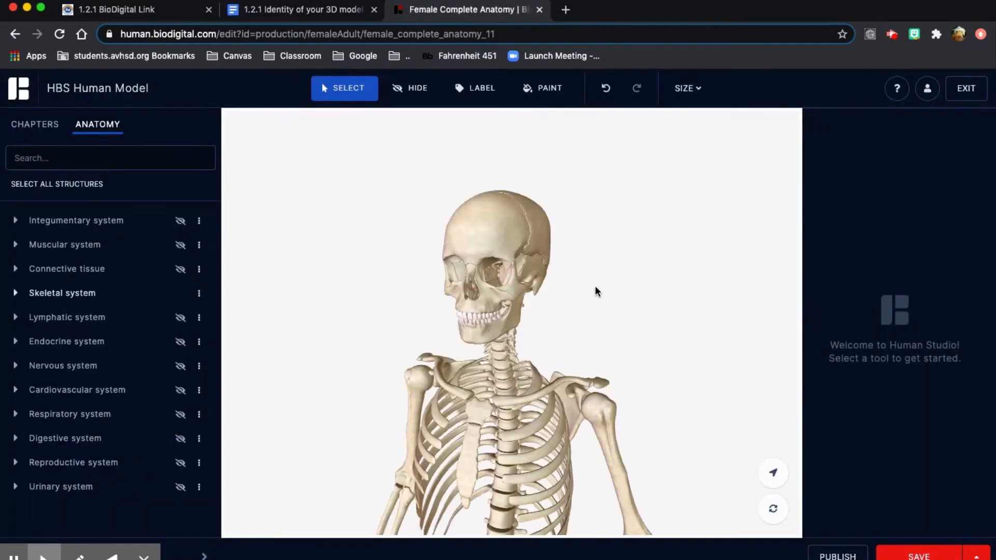
scroll(595, 289, "up", 3)
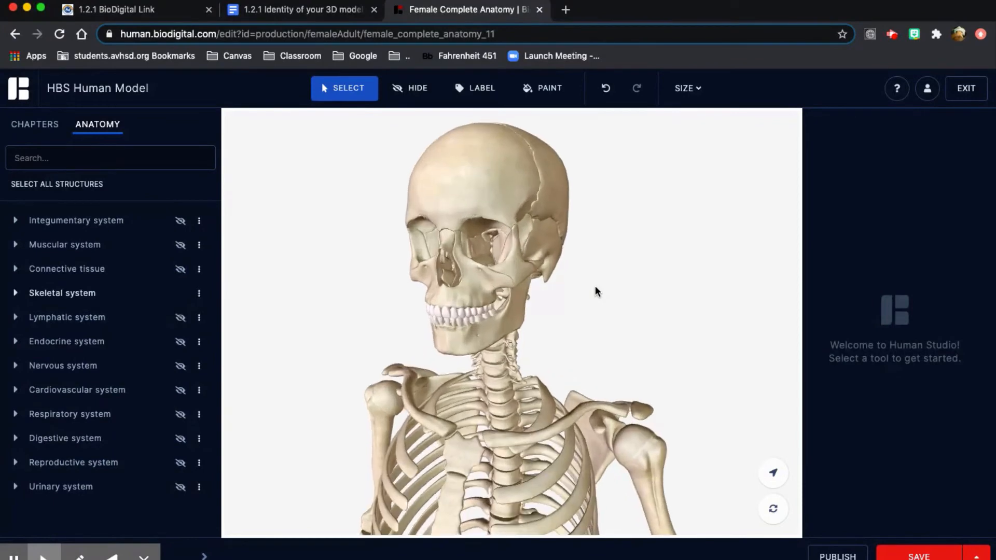
scroll(594, 287, "down", 1)
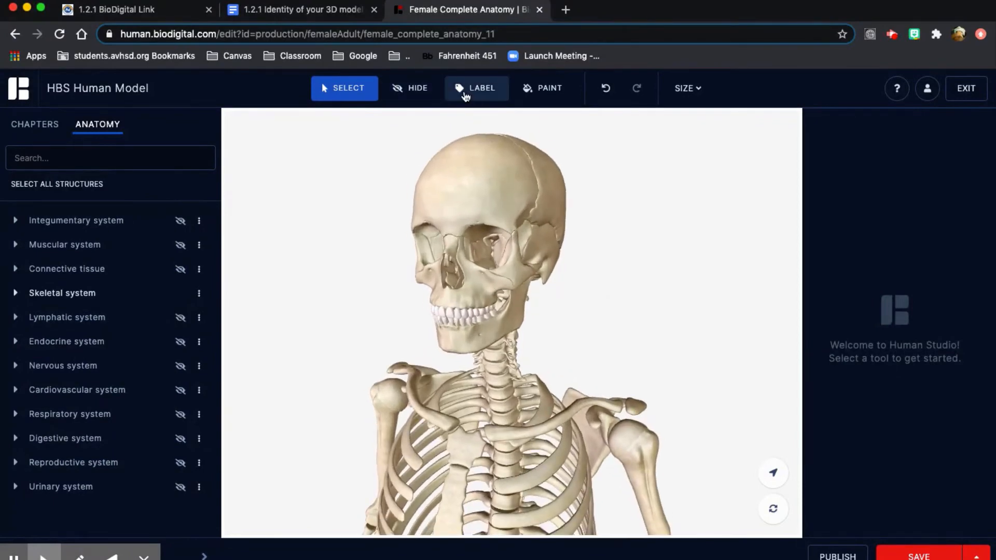
left_click(489, 93)
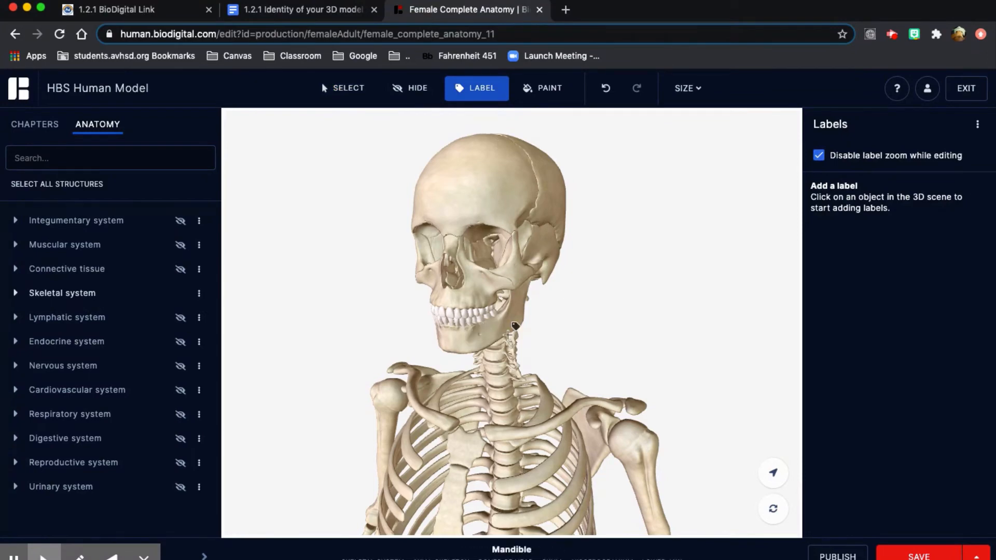
left_click(468, 335)
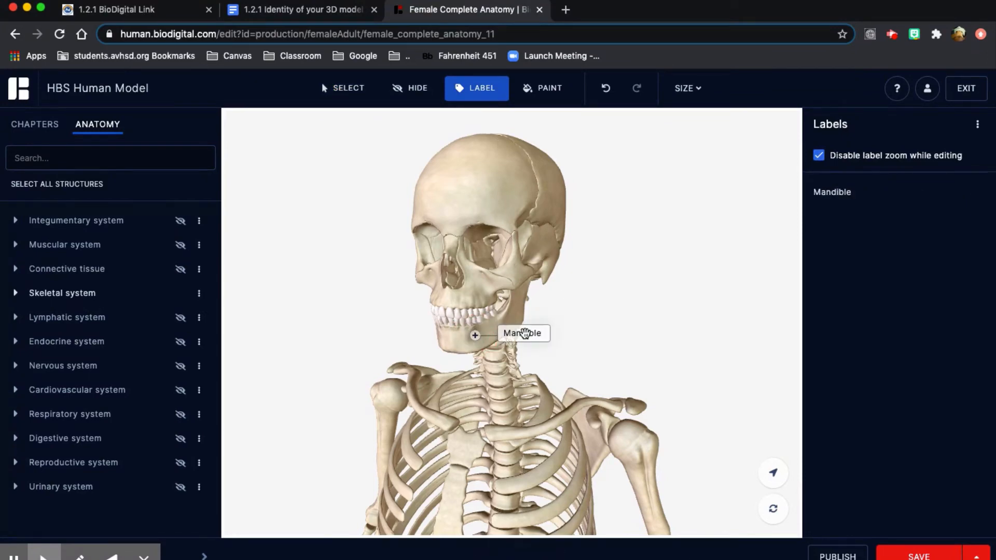
left_click_drag(525, 335, 594, 326)
scroll(593, 261, "down", 1)
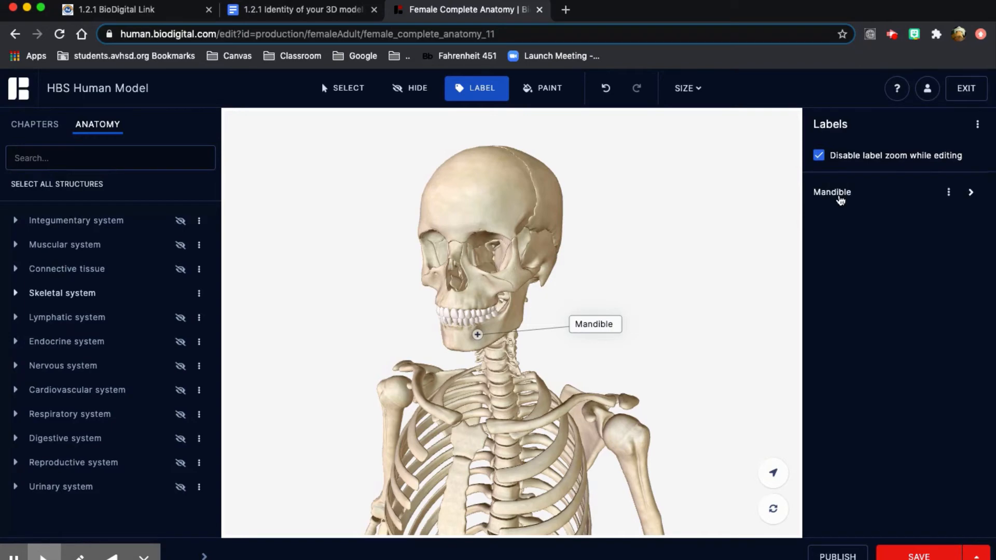
left_click(848, 194)
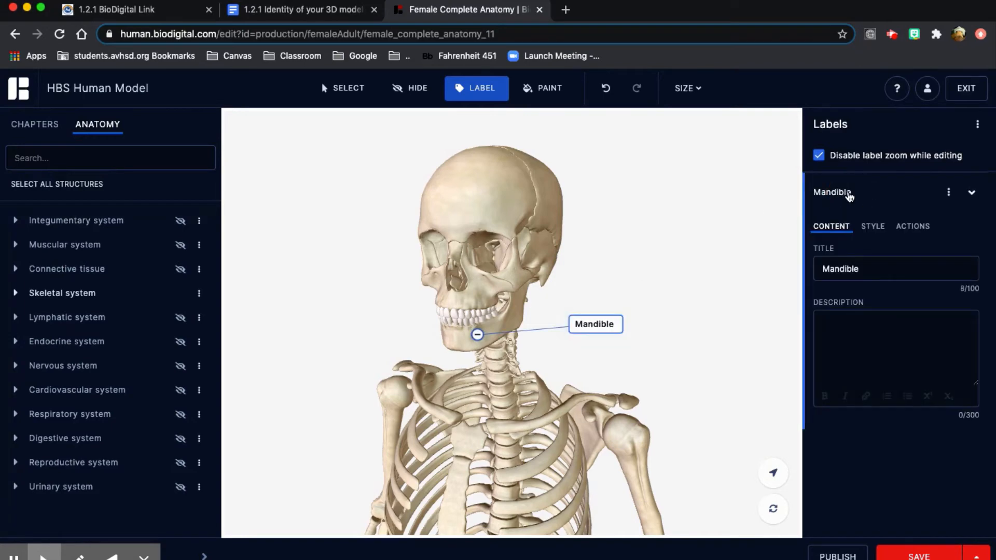
left_click_drag(857, 269, 801, 269)
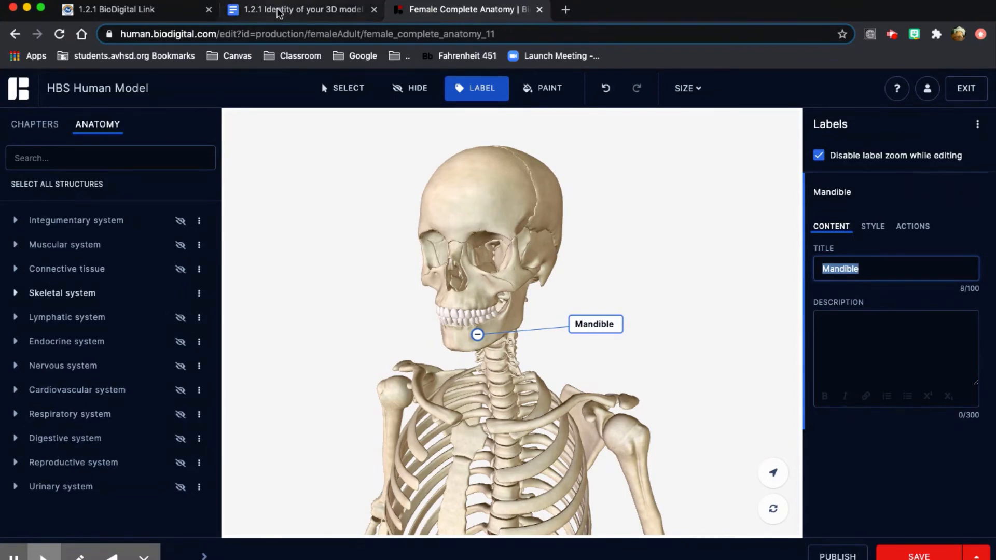
Look up Orbicularis Oris in the assignment document's list of head and neck muscles and return to the BioDigital model.
left_click(279, 11)
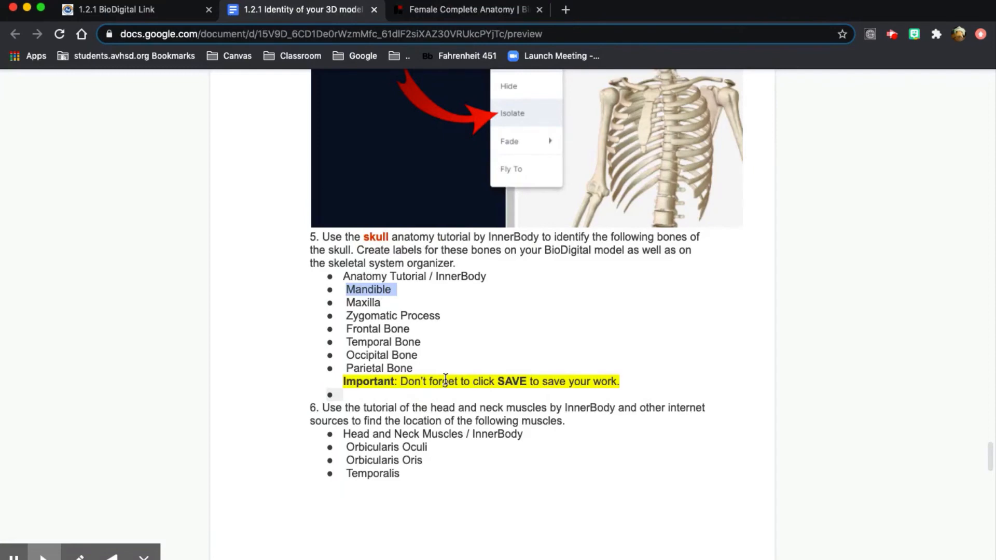
scroll(445, 379, "down", 3)
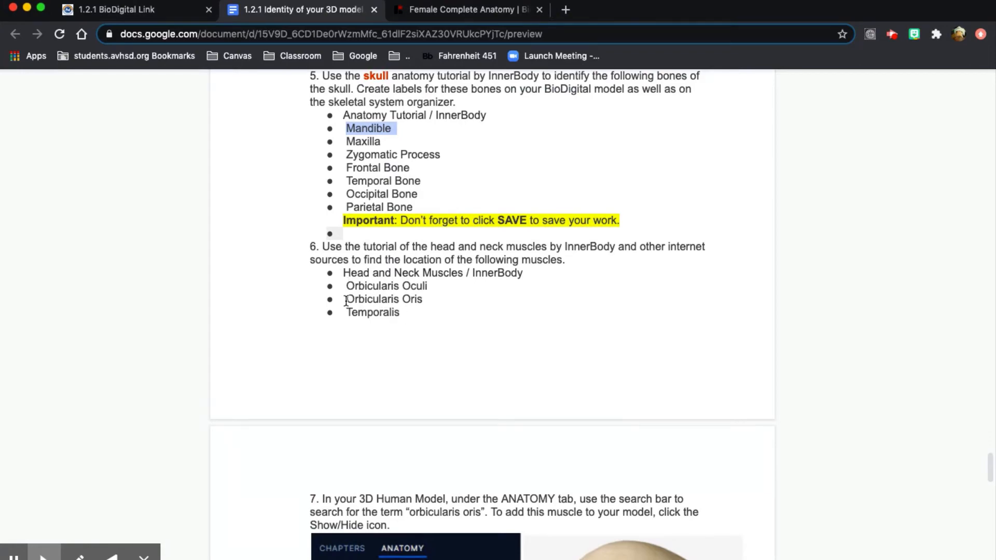
left_click_drag(346, 301, 429, 303)
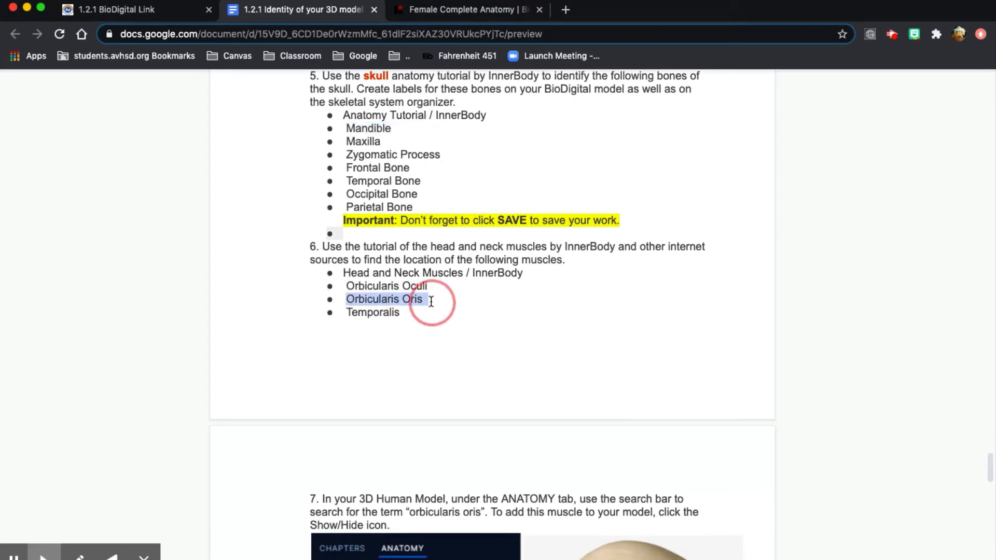
left_click(457, 18)
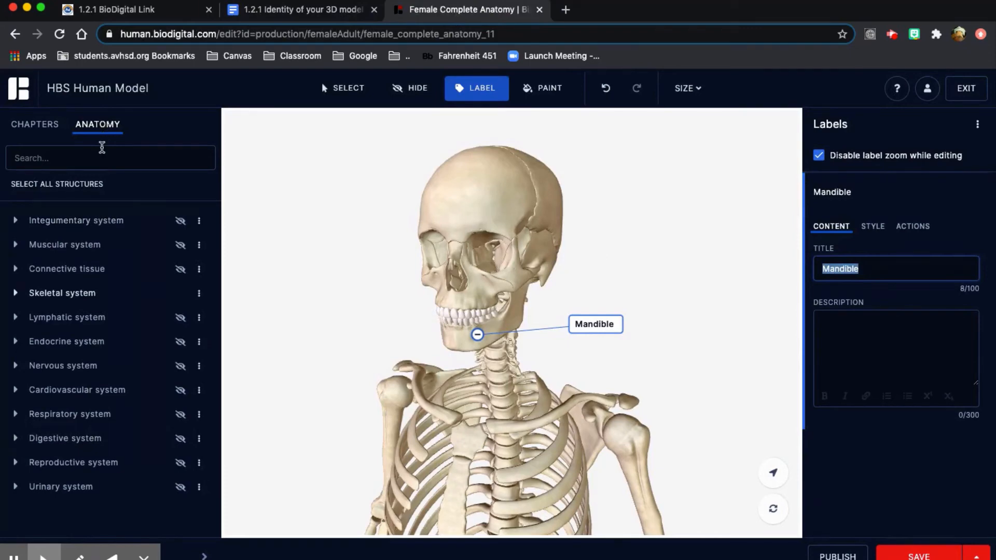
Search the anatomy structures for Orbicularis and show the Orbicularis oris muscle on the skull.
left_click(48, 160)
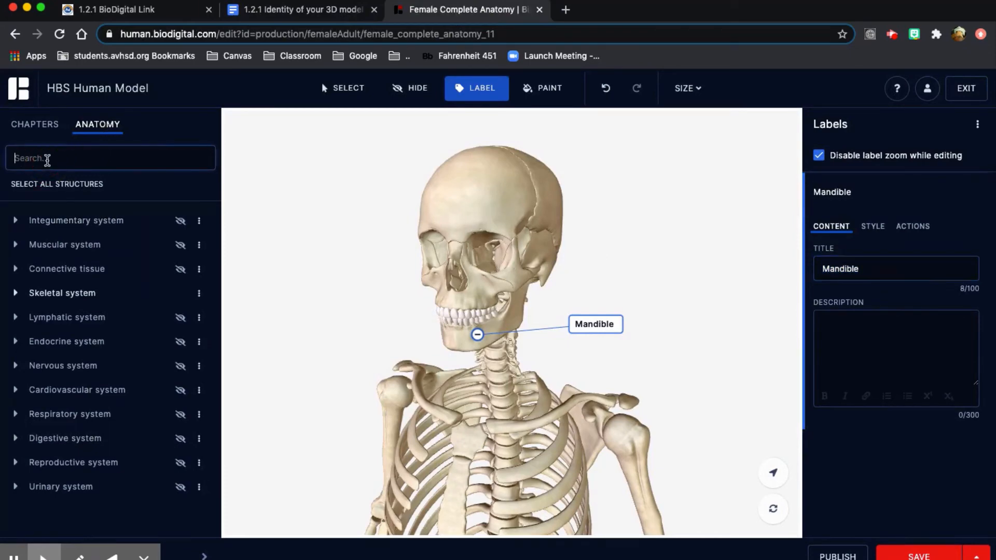
type("Orbi")
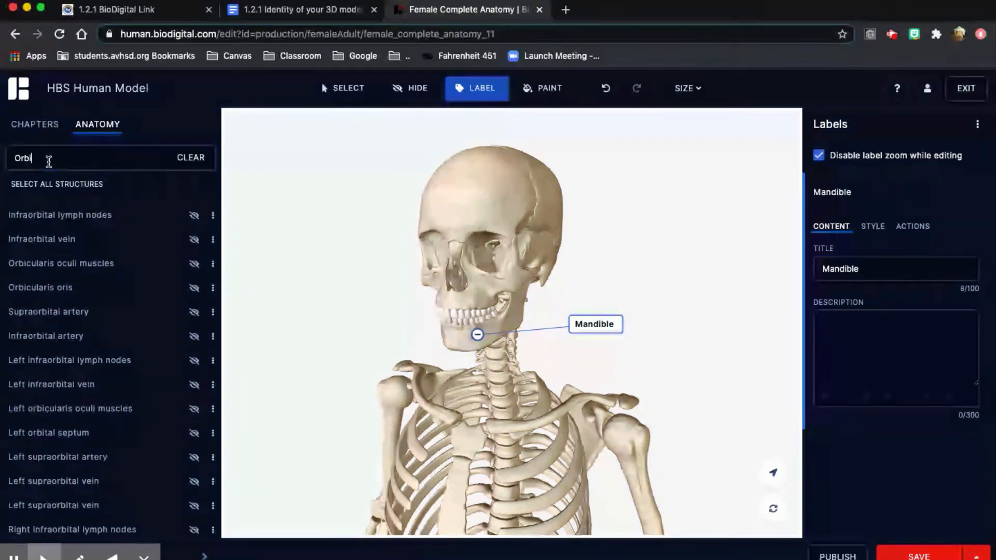
type("cularis")
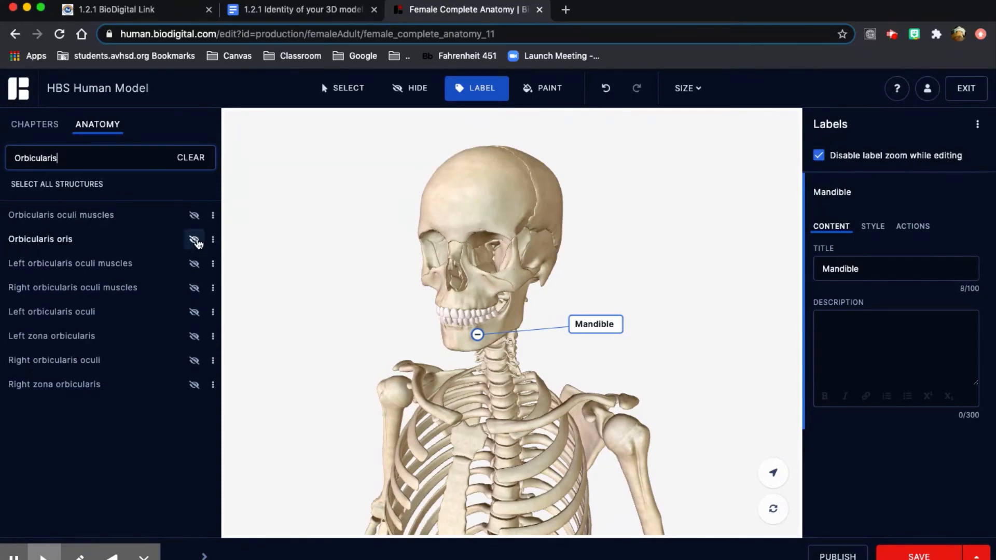
left_click(194, 240)
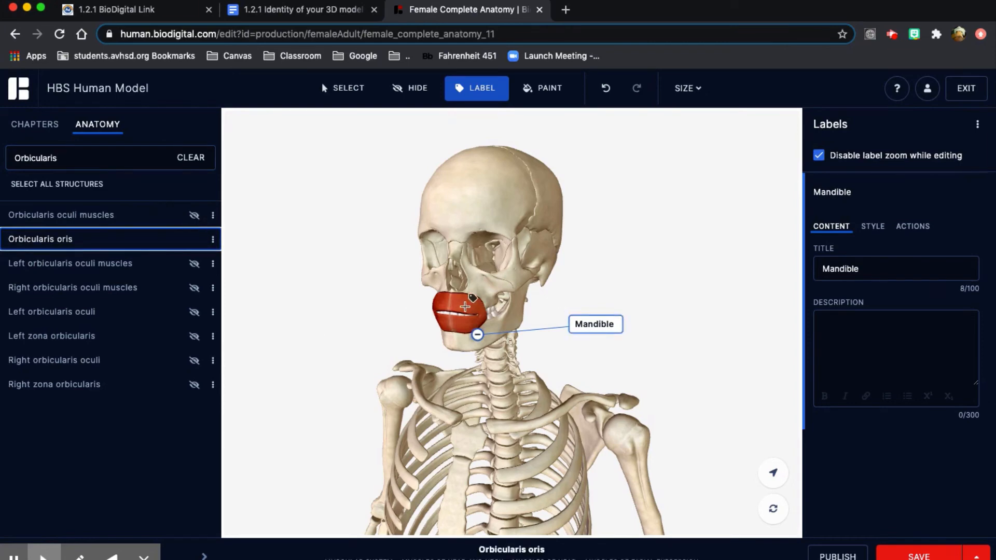
Label the orbicularis oris with the tag moved clear of the skull above the Mandible tag, and open the label's content for editing.
left_click(462, 302)
left_click_drag(519, 301, 614, 294)
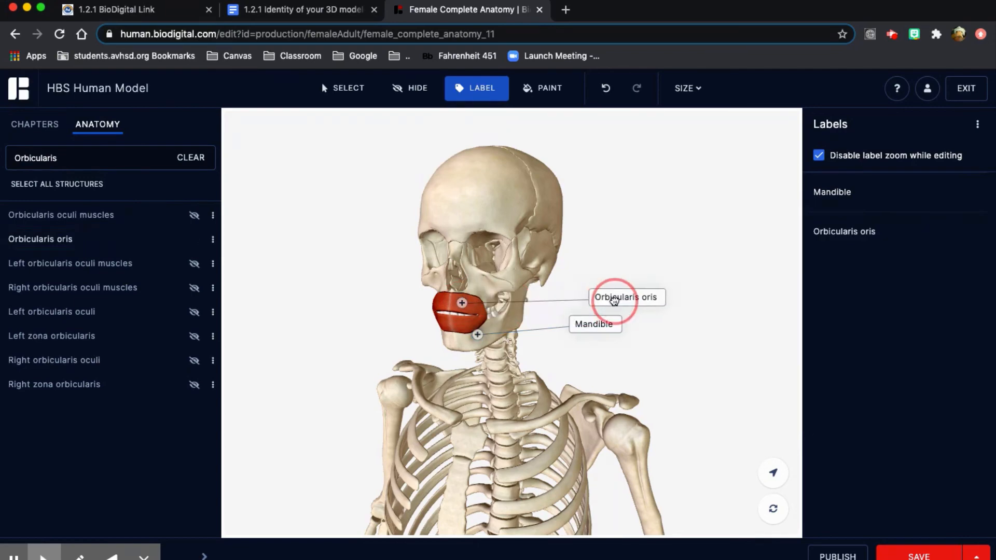
left_click(839, 235)
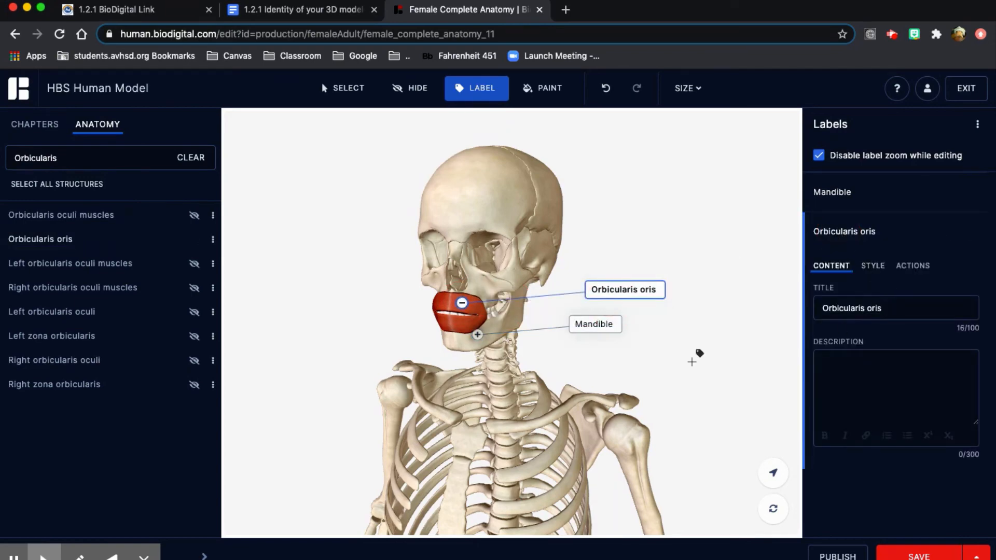
Look up the Sharing with Your Teacher instructions in the assignment document and return to the BioDigital model.
left_click(332, 10)
scroll(483, 449, "down", 2)
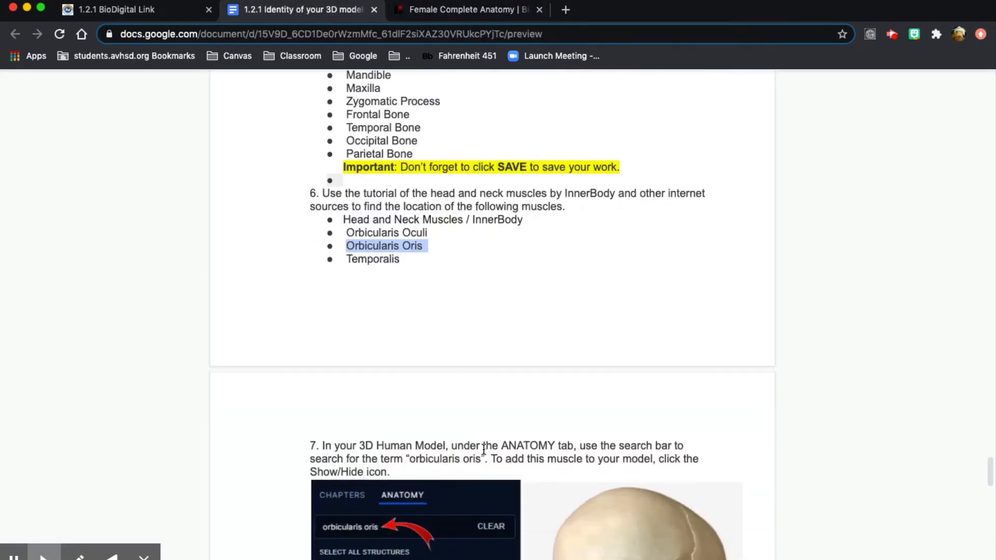
scroll(471, 289, "down", 15)
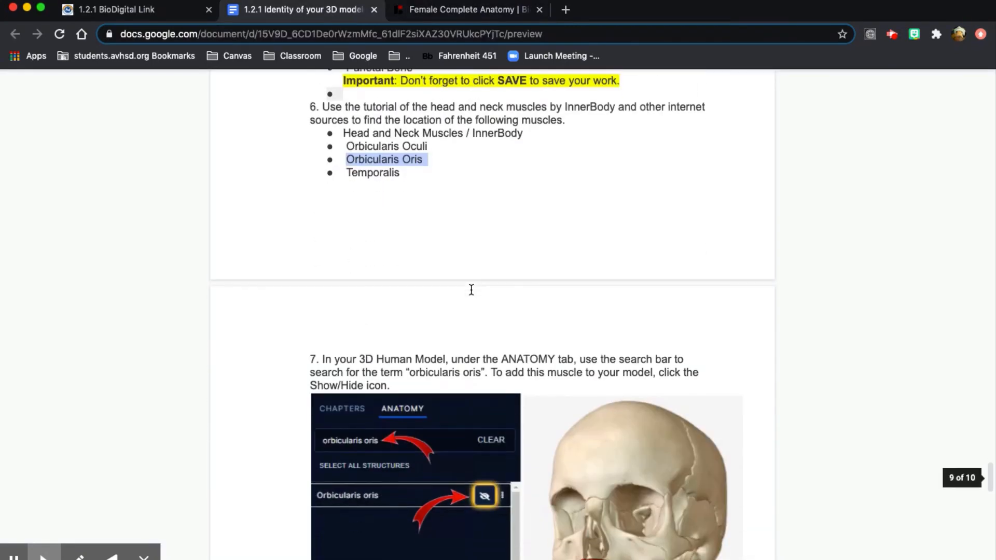
scroll(470, 285, "down", 5)
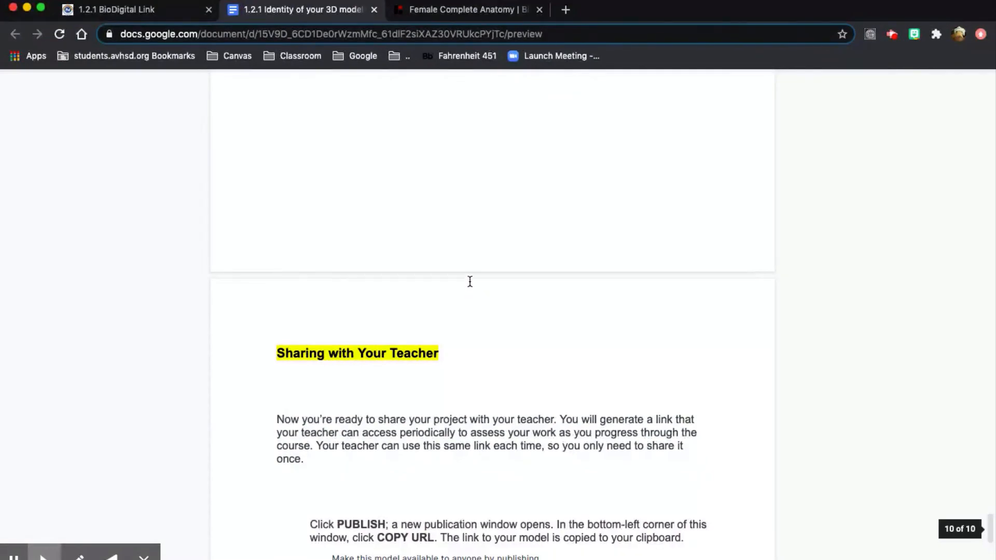
left_click(498, 14)
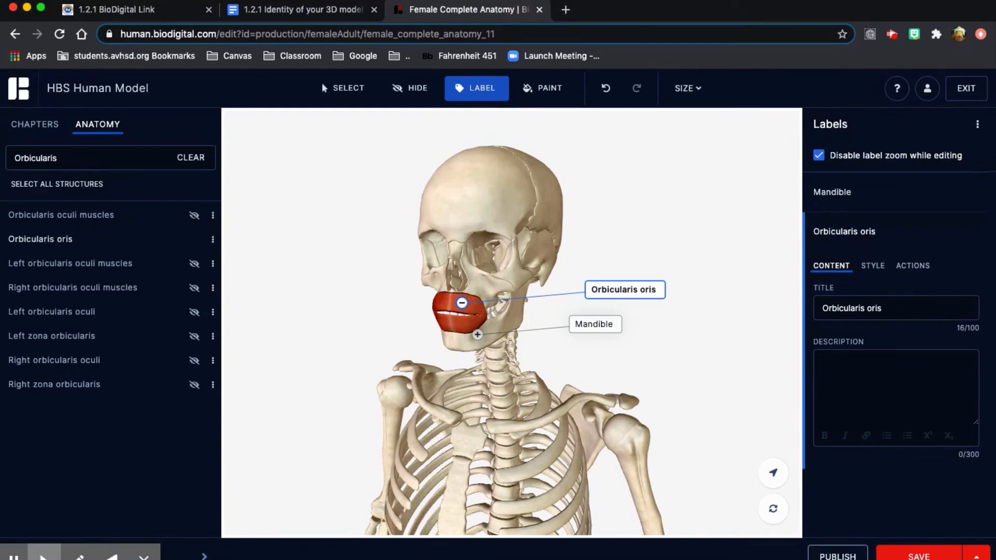
Save HBS Human Model for publishing without community sharing, copy its URL, and switch to the 1.2.1 BioDigital Link page.
left_click(837, 553)
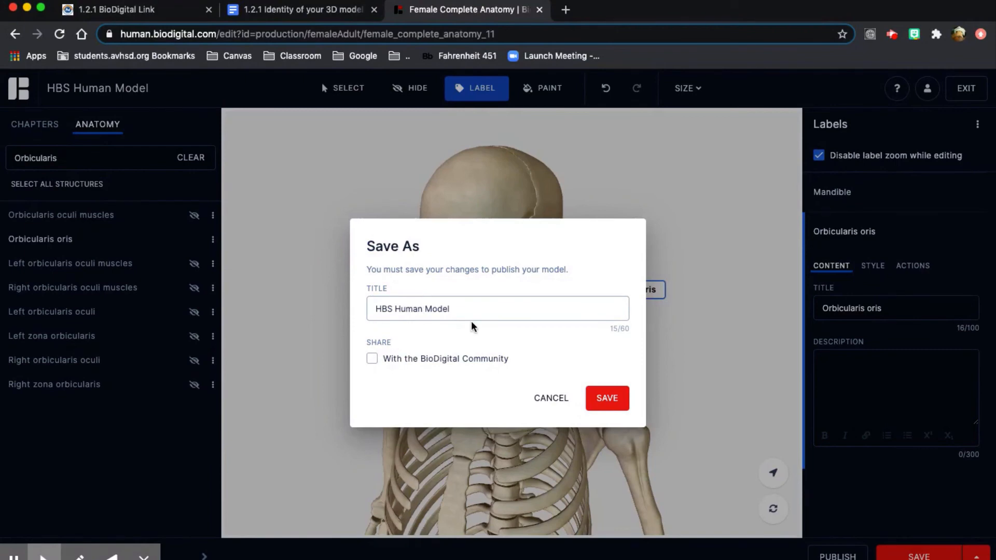
left_click(617, 406)
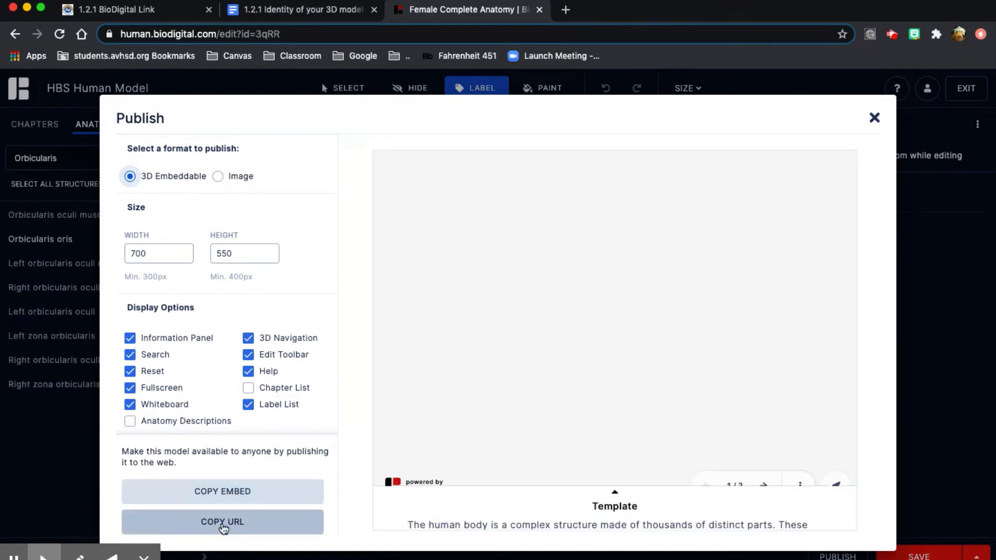
left_click(223, 521)
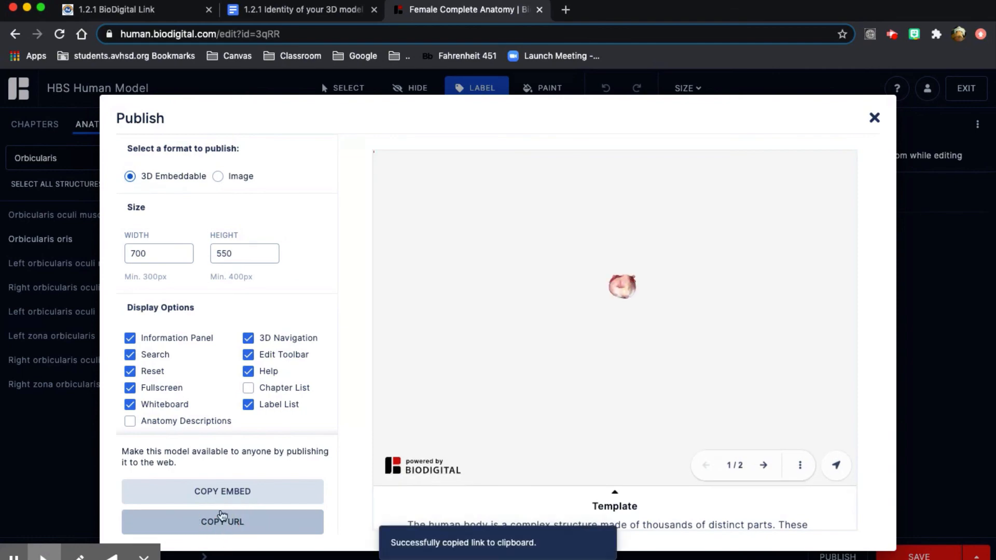
left_click(169, 6)
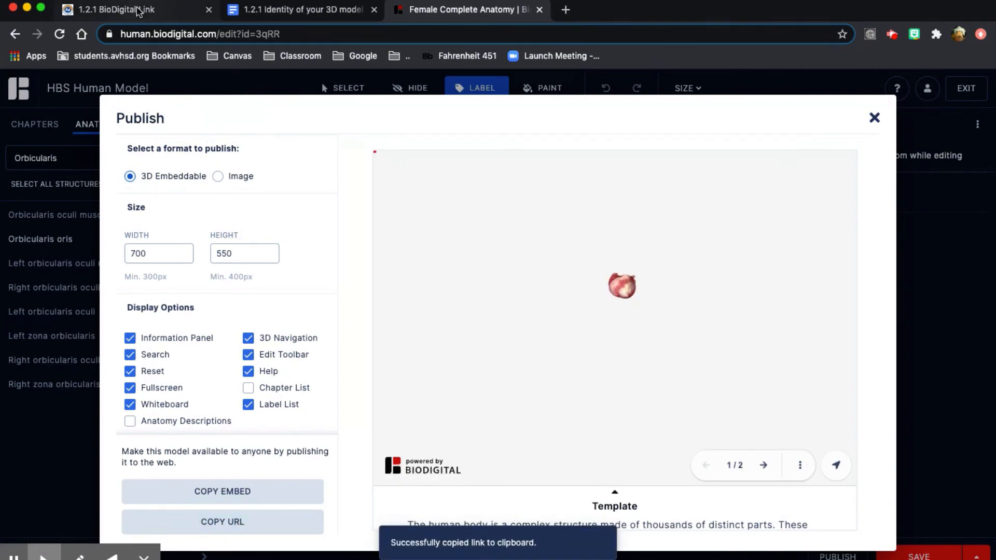